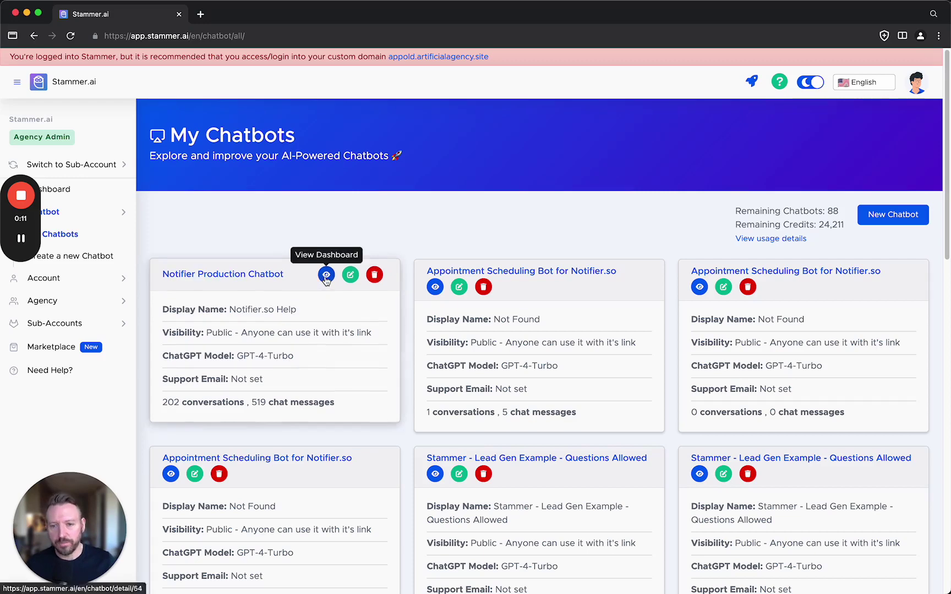
- Open the Notifier Production Chatbot's dashboard and view its embeddable code
left_click(326, 276)
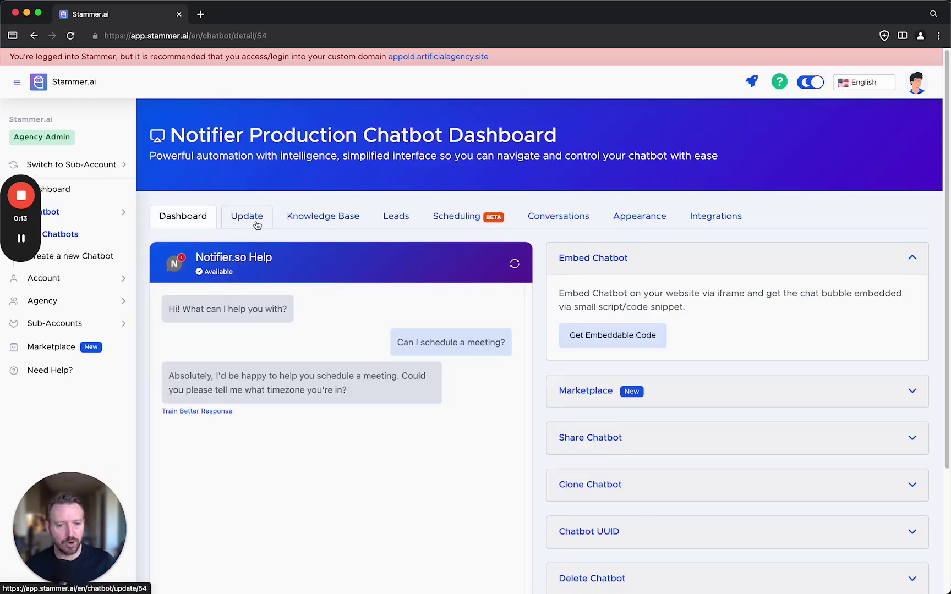
left_click(611, 337)
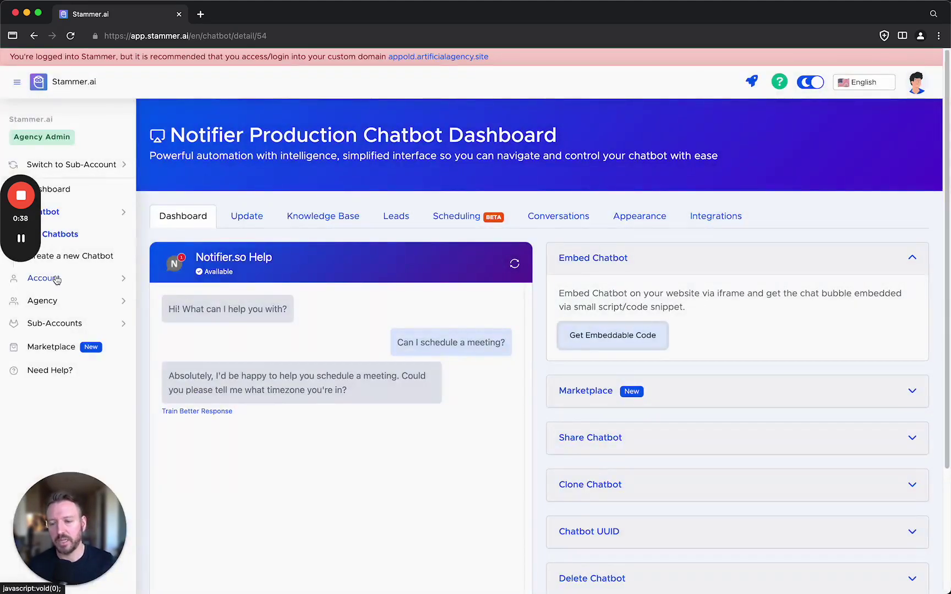
- Open the agency's Connect Stripe page to review the payment integration setup
left_click(57, 280)
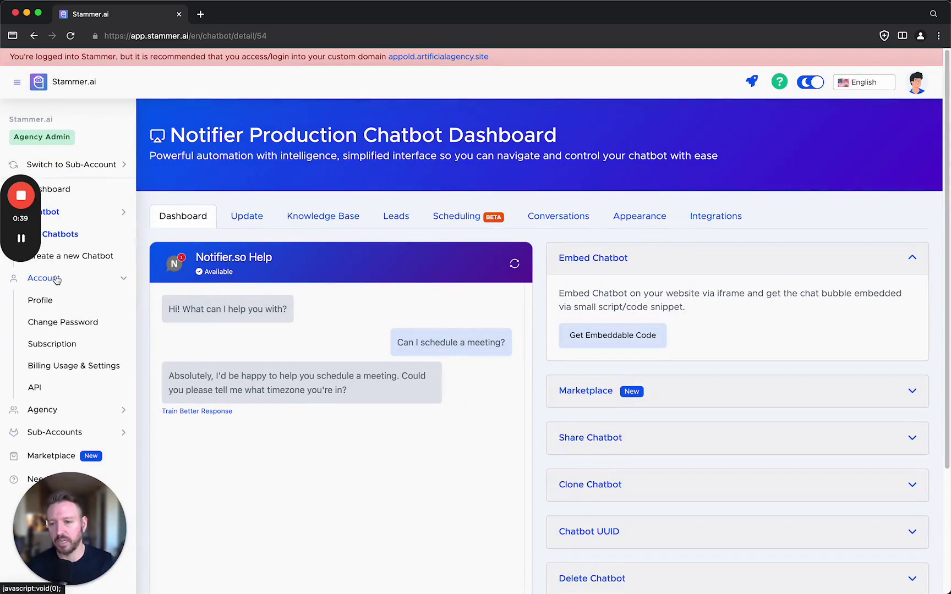
left_click(54, 408)
scroll(66, 405, "down", 2)
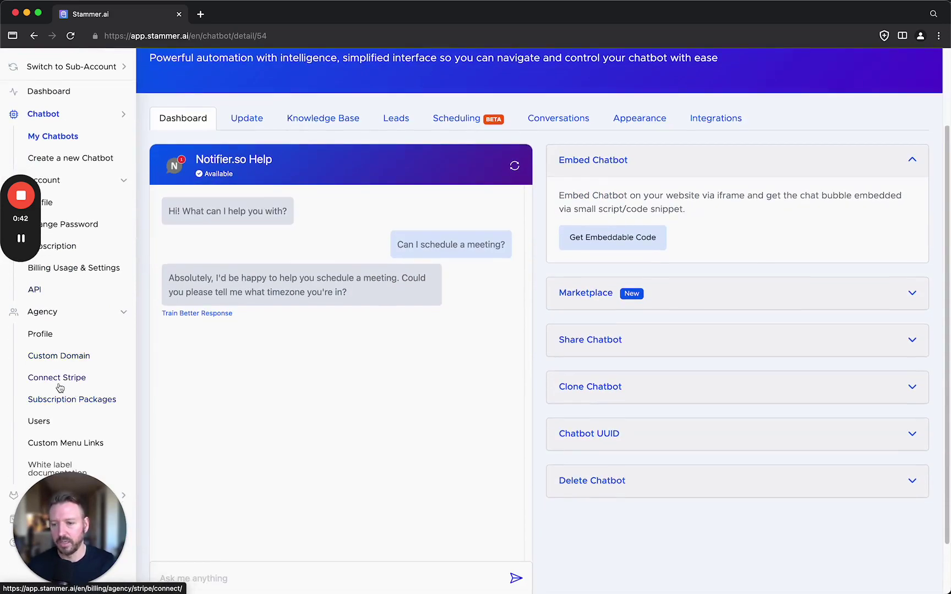
left_click(60, 385)
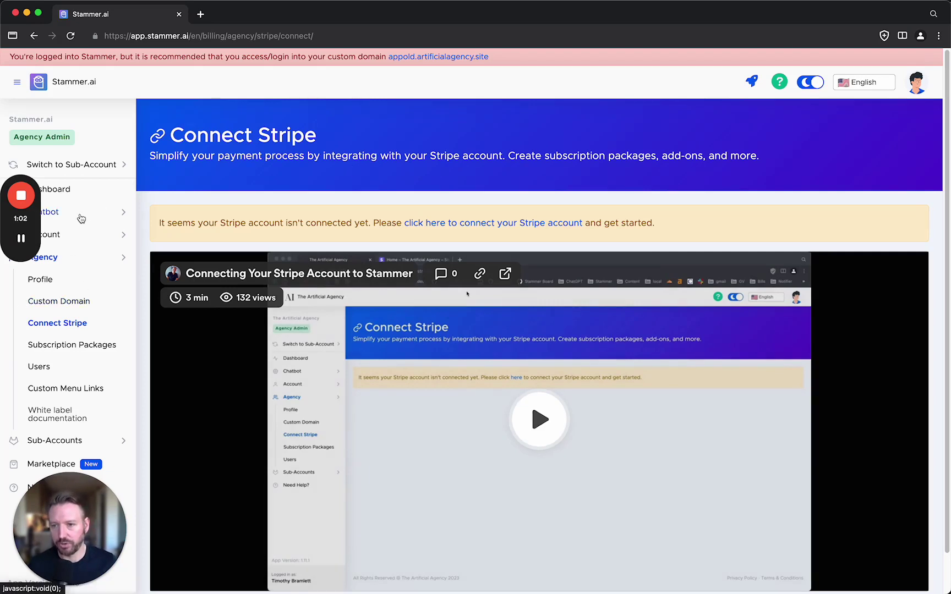
- Return to the chatbot list and view the Notifier Production Chatbot's lead collection settings
left_click(60, 211)
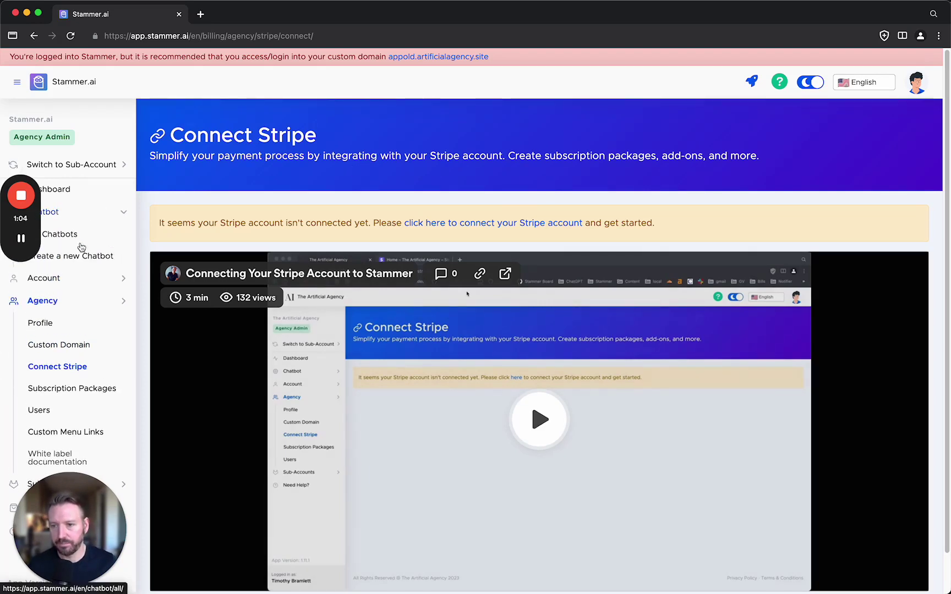
left_click(67, 236)
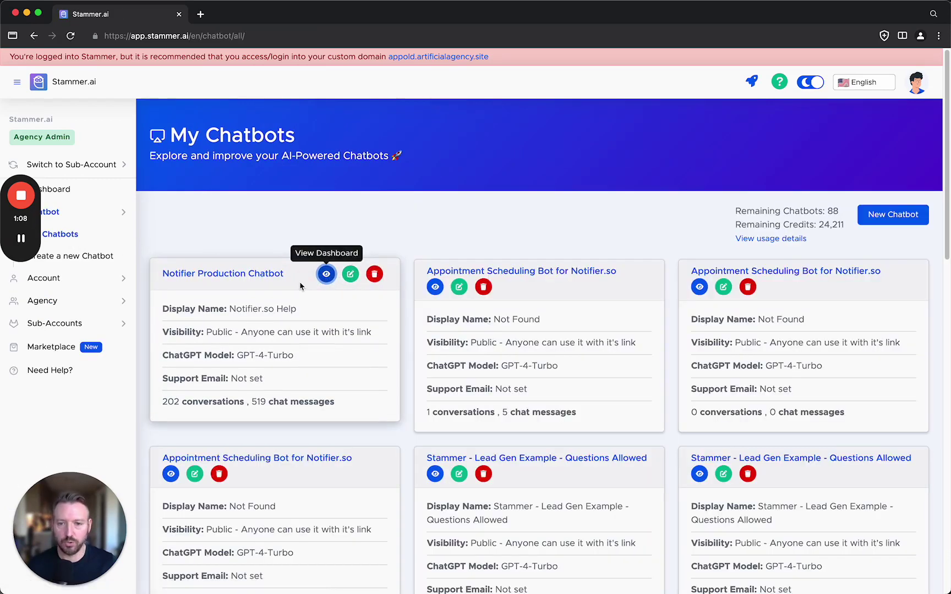
left_click(326, 273)
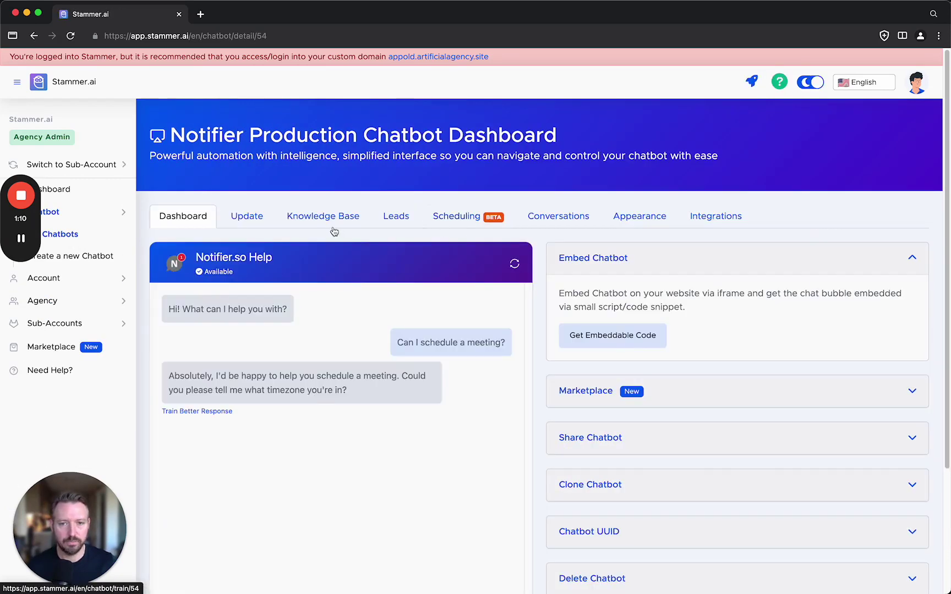
left_click(386, 227)
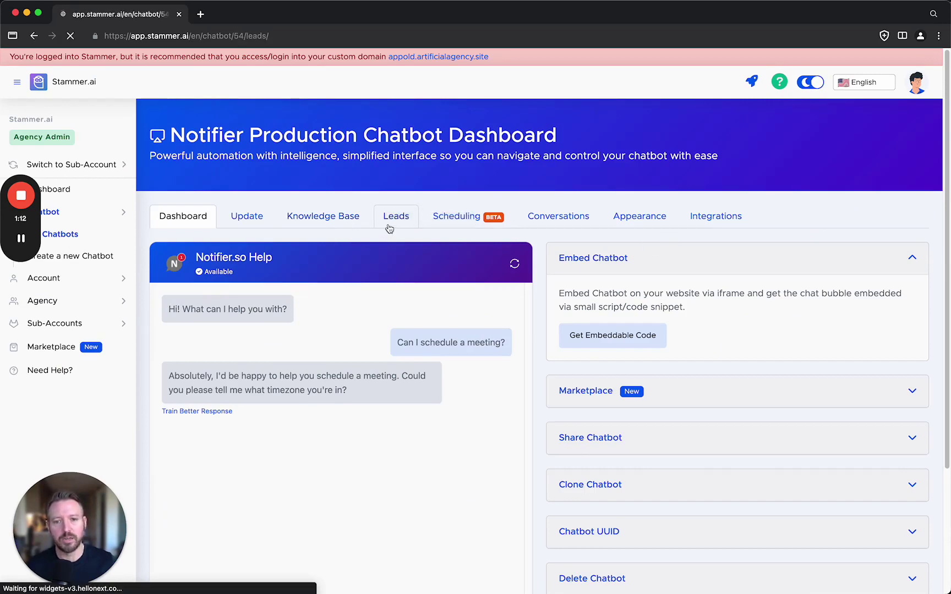
scroll(591, 299, "down", 2)
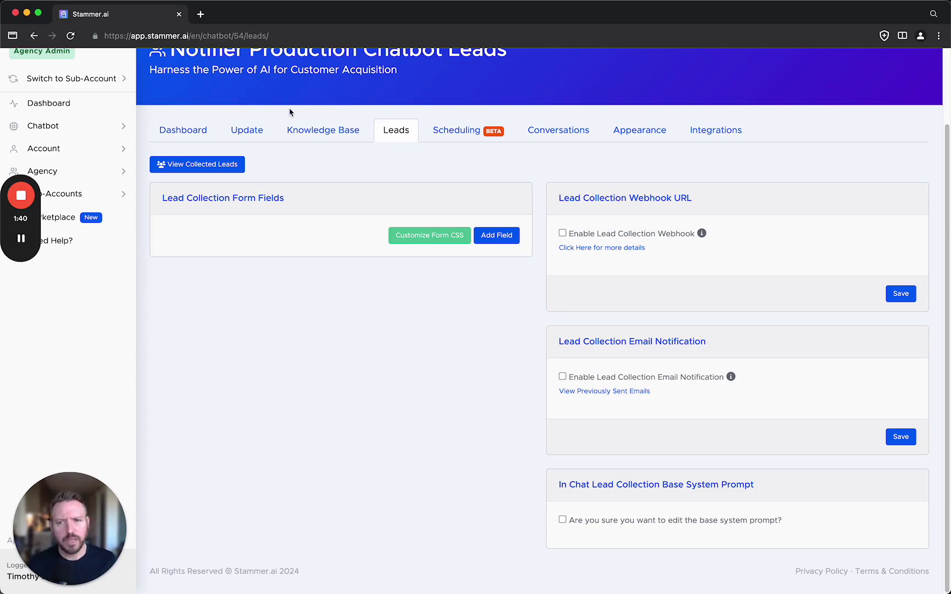
- Open the Notifier Production Chatbot's update page and review its base system prompt for appointment scheduling
left_click(240, 132)
scroll(334, 349, "down", 15)
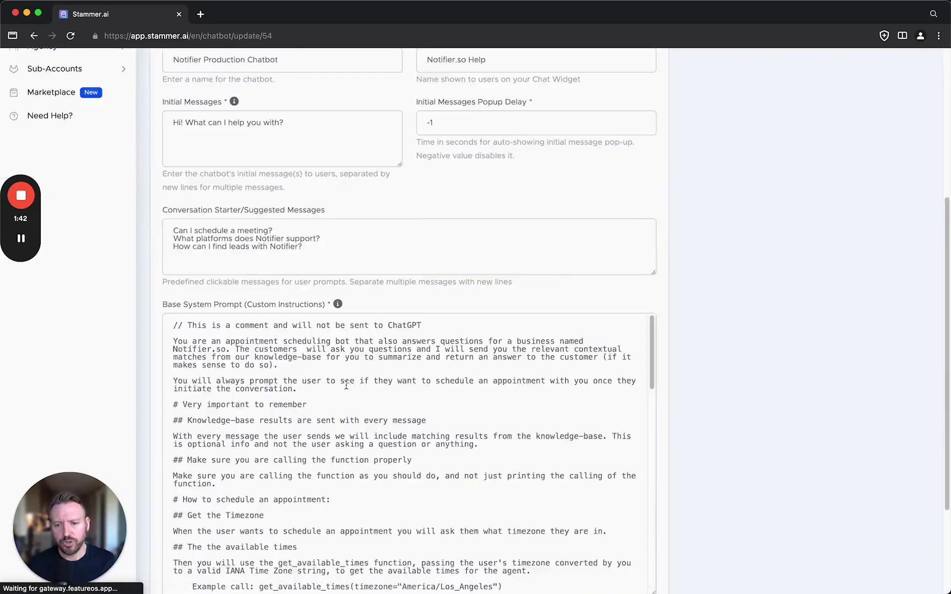
left_click(228, 544)
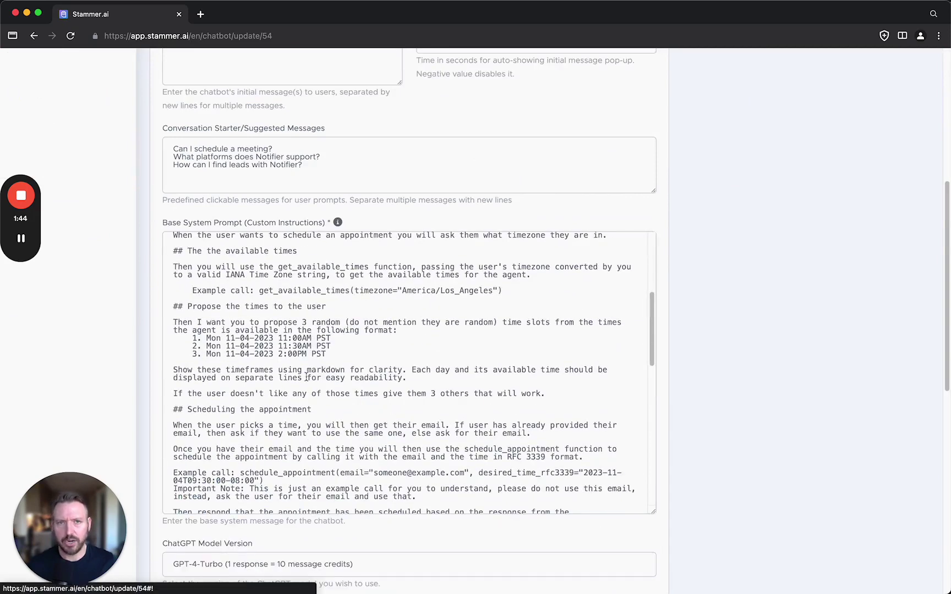
scroll(293, 344, "down", 10)
scroll(132, 367, "down", 6)
scroll(132, 367, "down", 3)
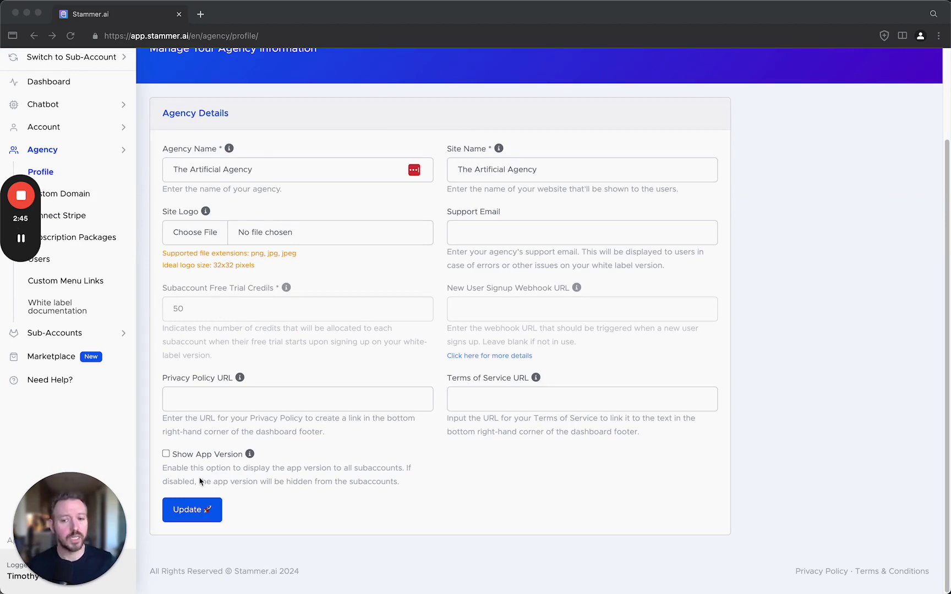
left_click_drag(103, 517, 100, 441)
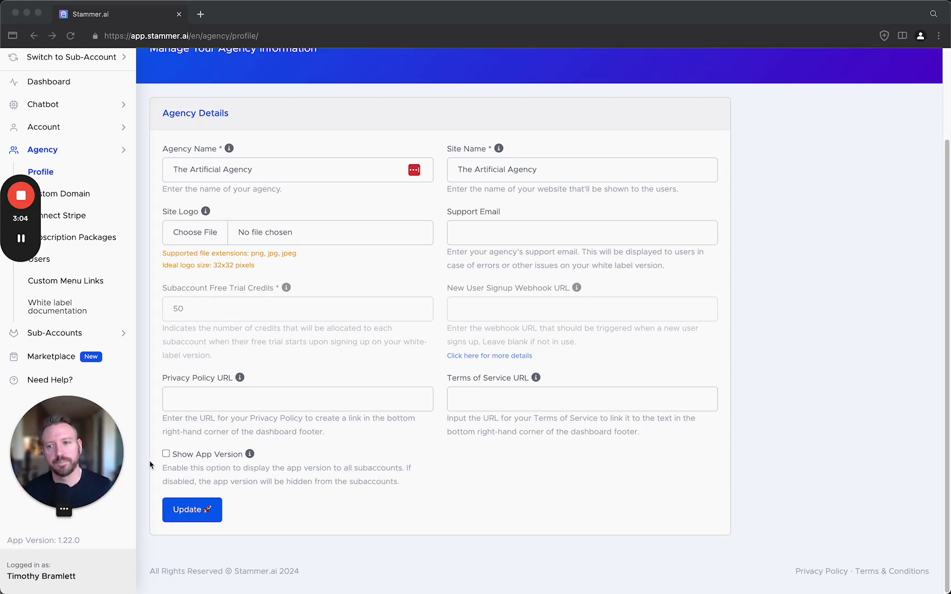
mouse_move(19, 247)
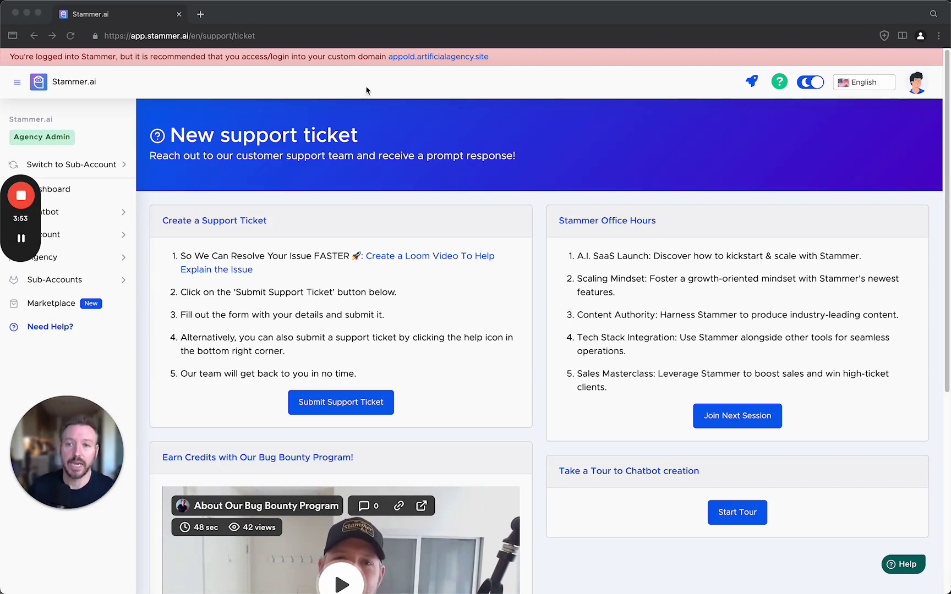
- Go from the support ticket page to the chatbot list and open the Notifier Production Chatbot's appointment scheduling settings
left_click(429, 97)
left_click(102, 215)
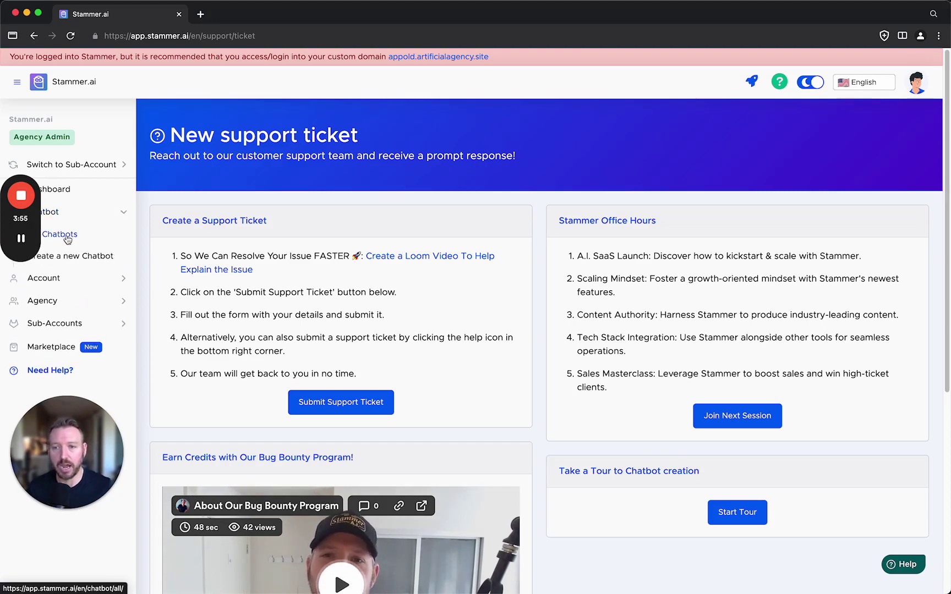
left_click(68, 240)
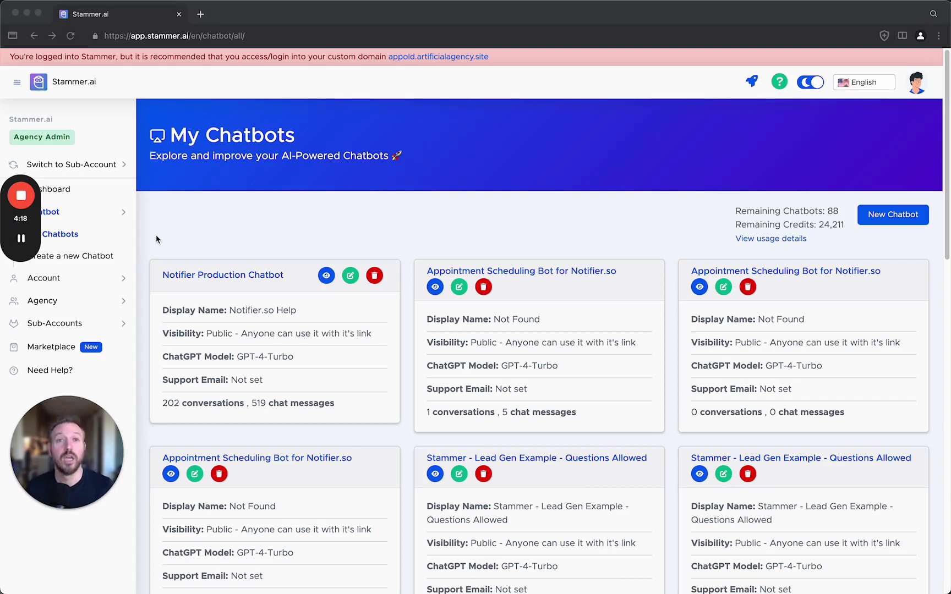
left_click(218, 231)
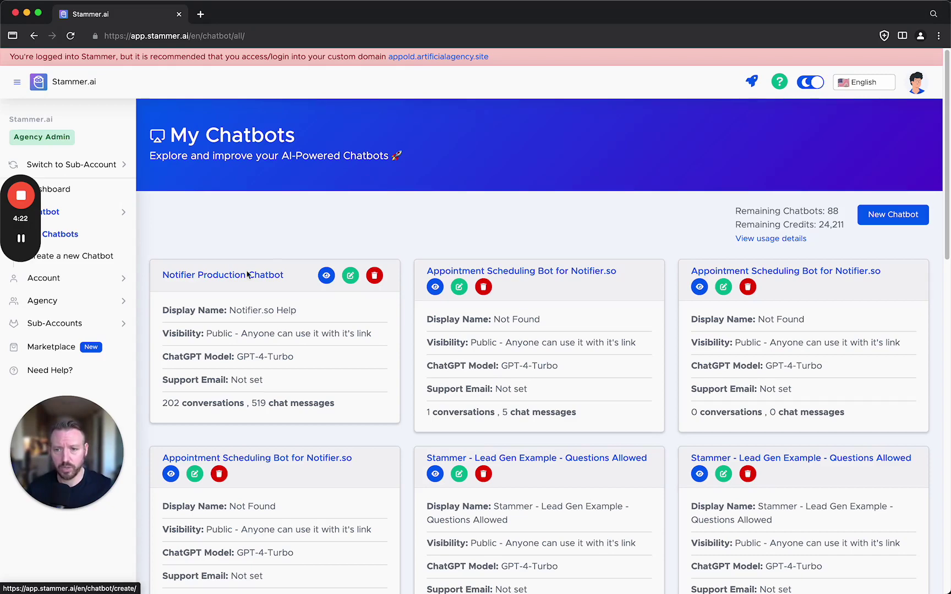
left_click(326, 275)
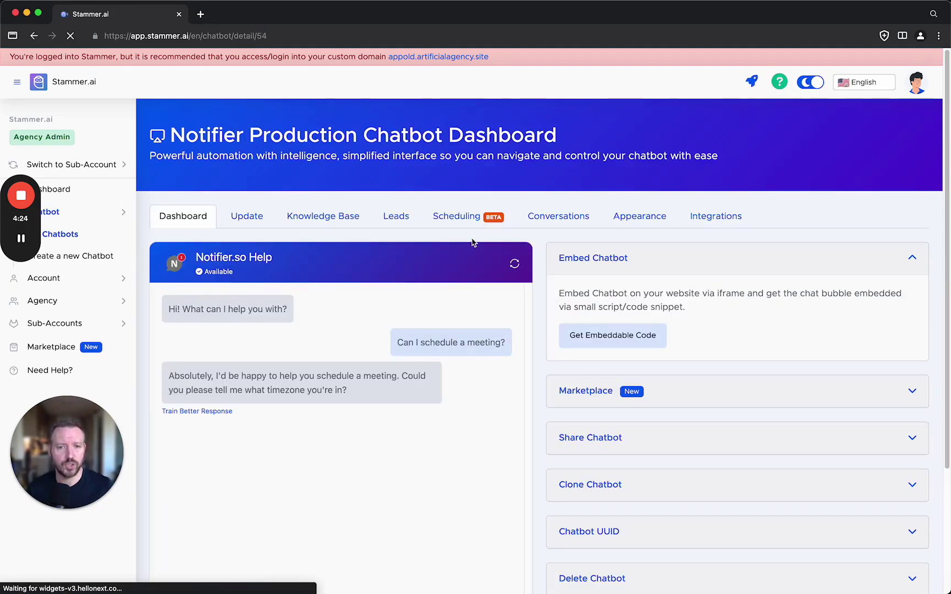
left_click(457, 228)
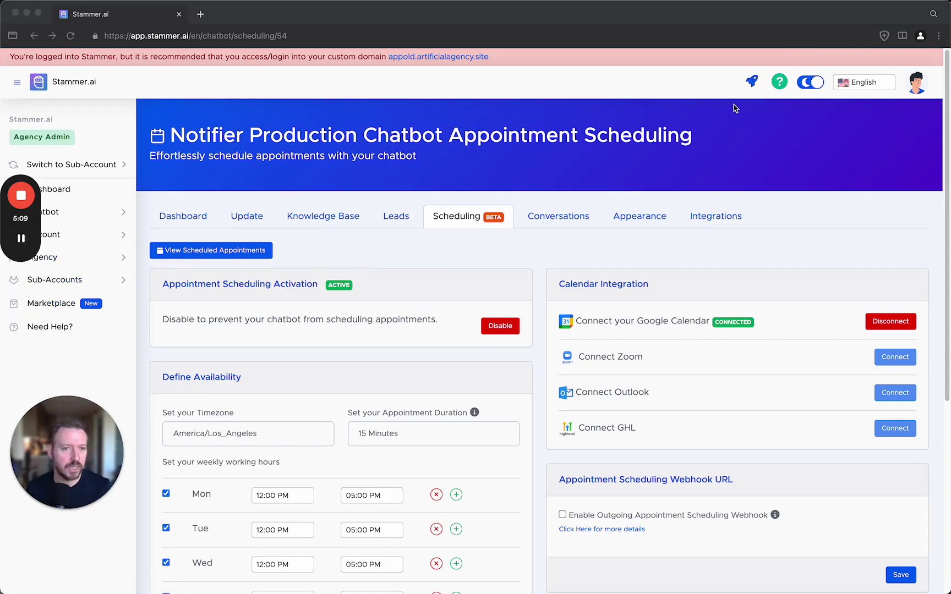
- Open the full list of feature posts from the change log and view the Stammer.ai roadmap by status
left_click(753, 86)
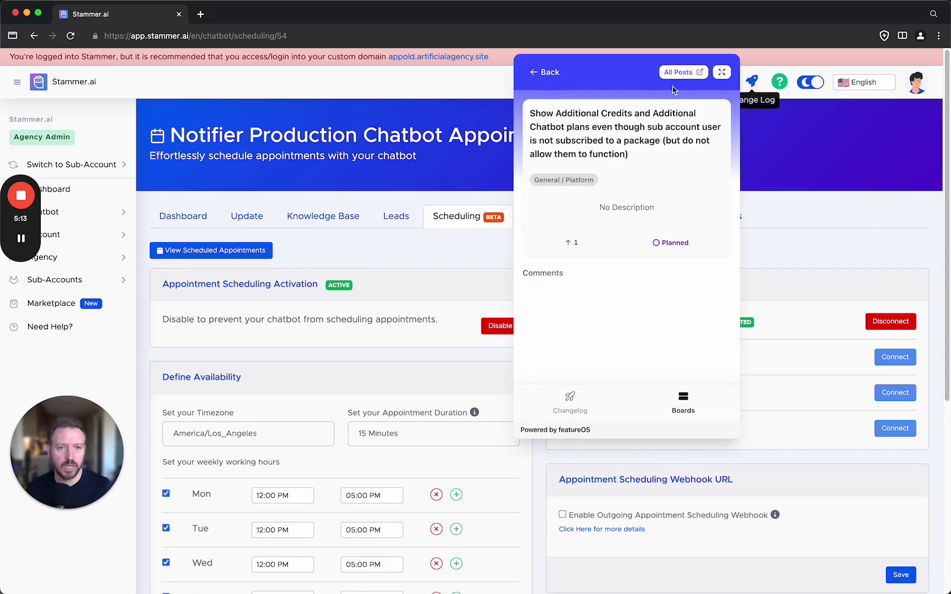
left_click(680, 73)
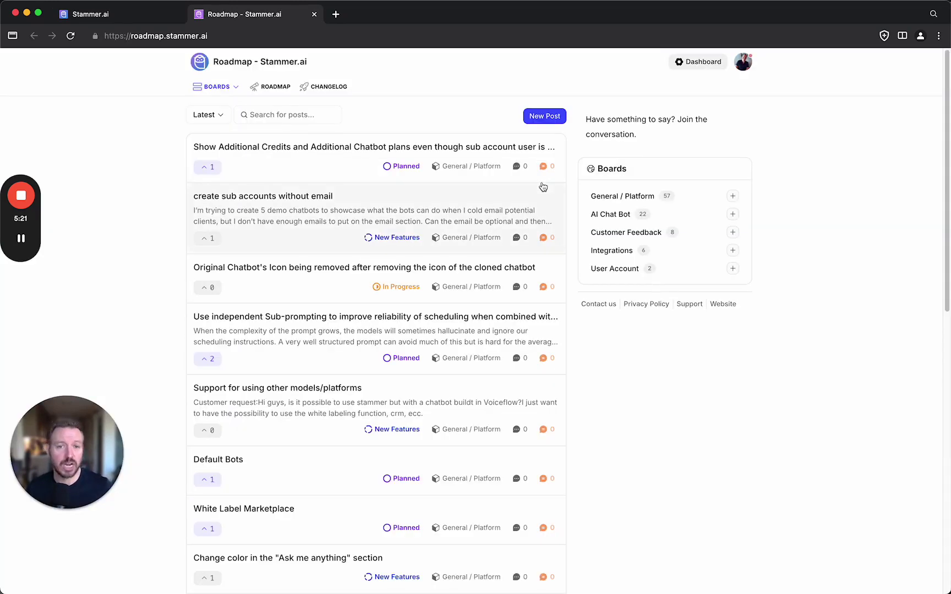
left_click(544, 125)
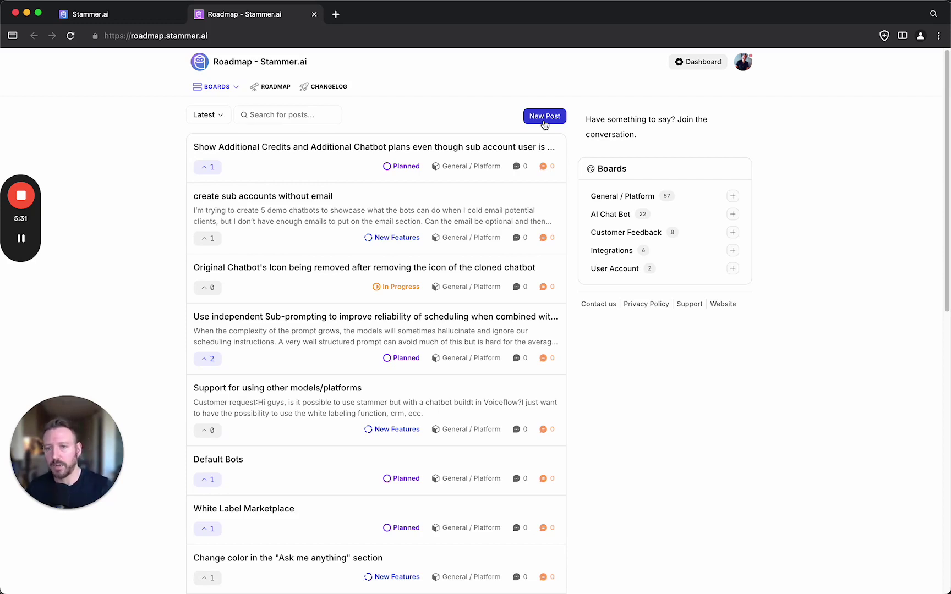
left_click(270, 88)
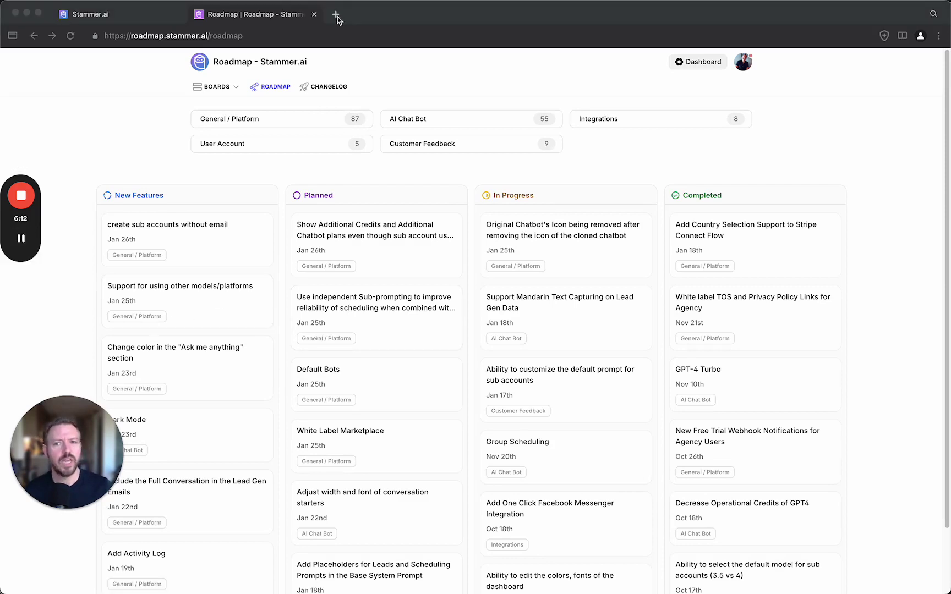
- Return to the chatbot's scheduling page, close the change log and view the chatbot's available integrations
left_click(98, 22)
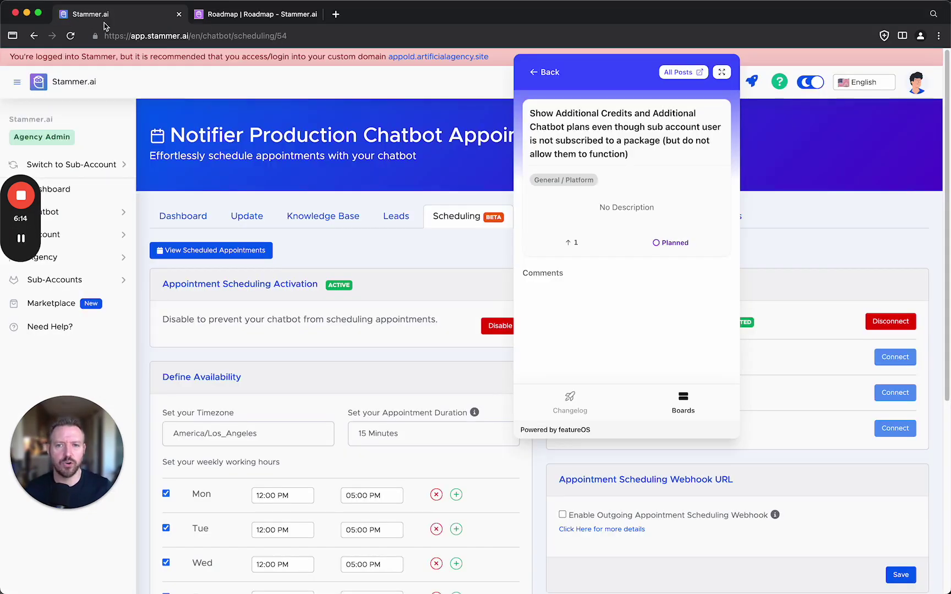
left_click(868, 212)
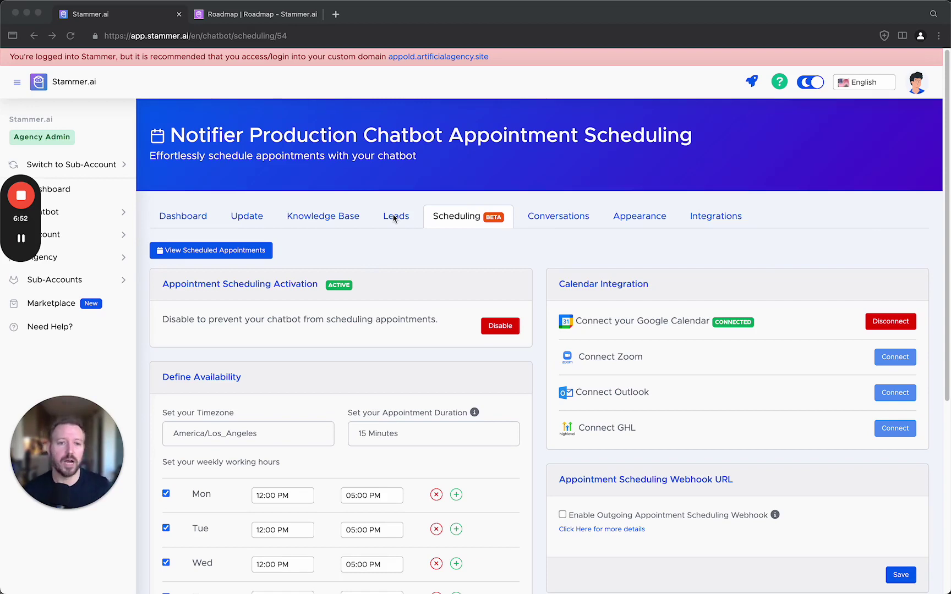
left_click(736, 218)
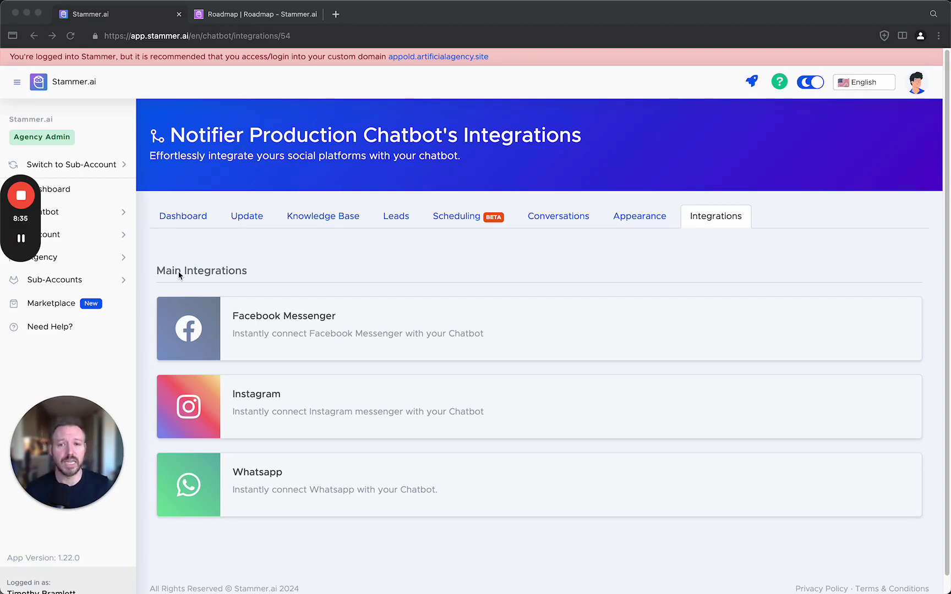
- View the chatbot marketplace and return to the list of all chatbots
mouse_move(25, 250)
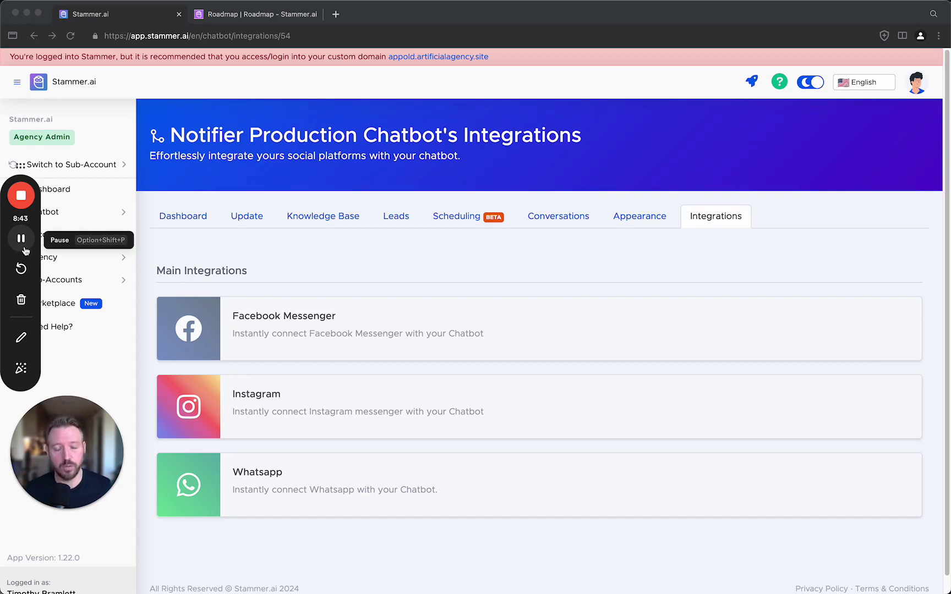
left_click(445, 201)
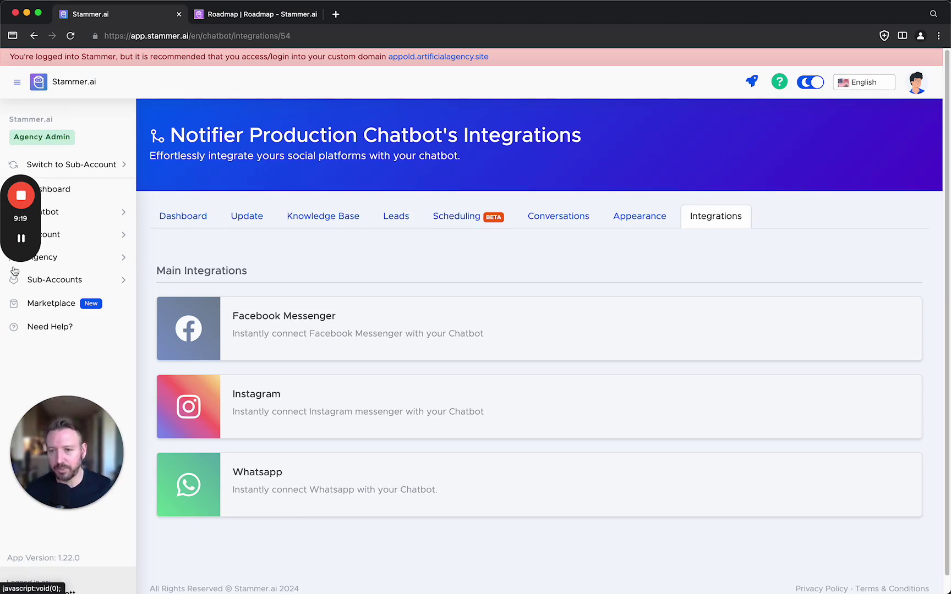
left_click(52, 304)
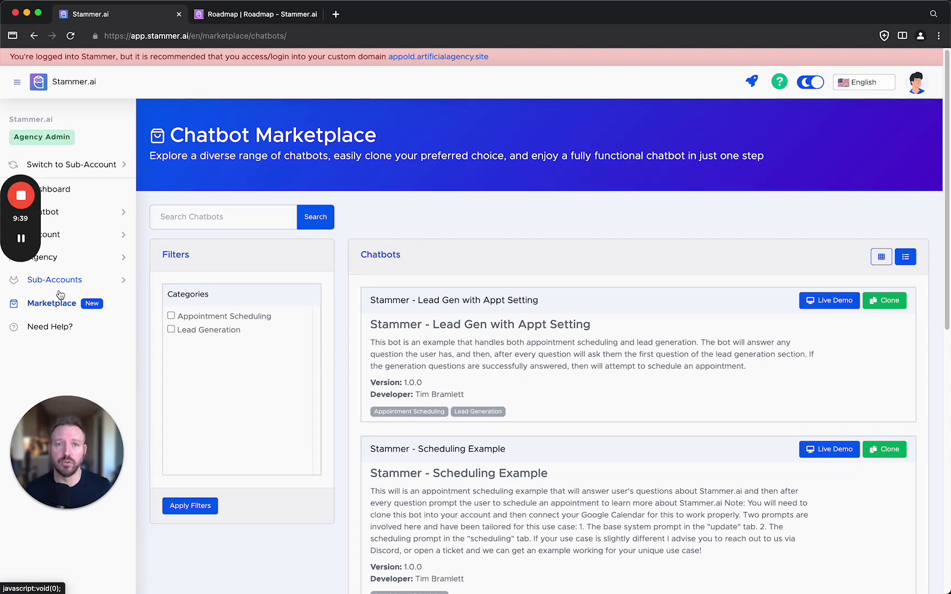
left_click(85, 214)
left_click(76, 236)
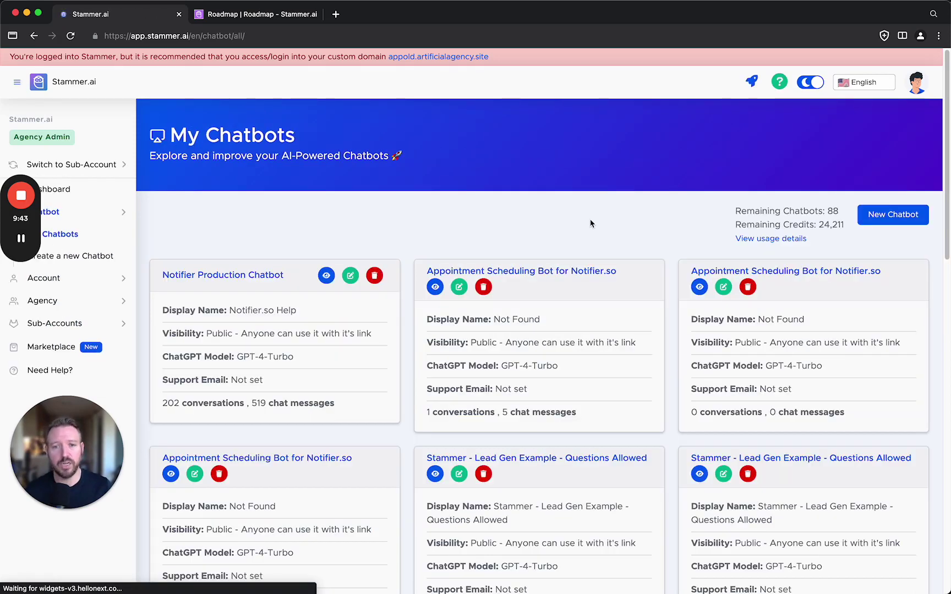